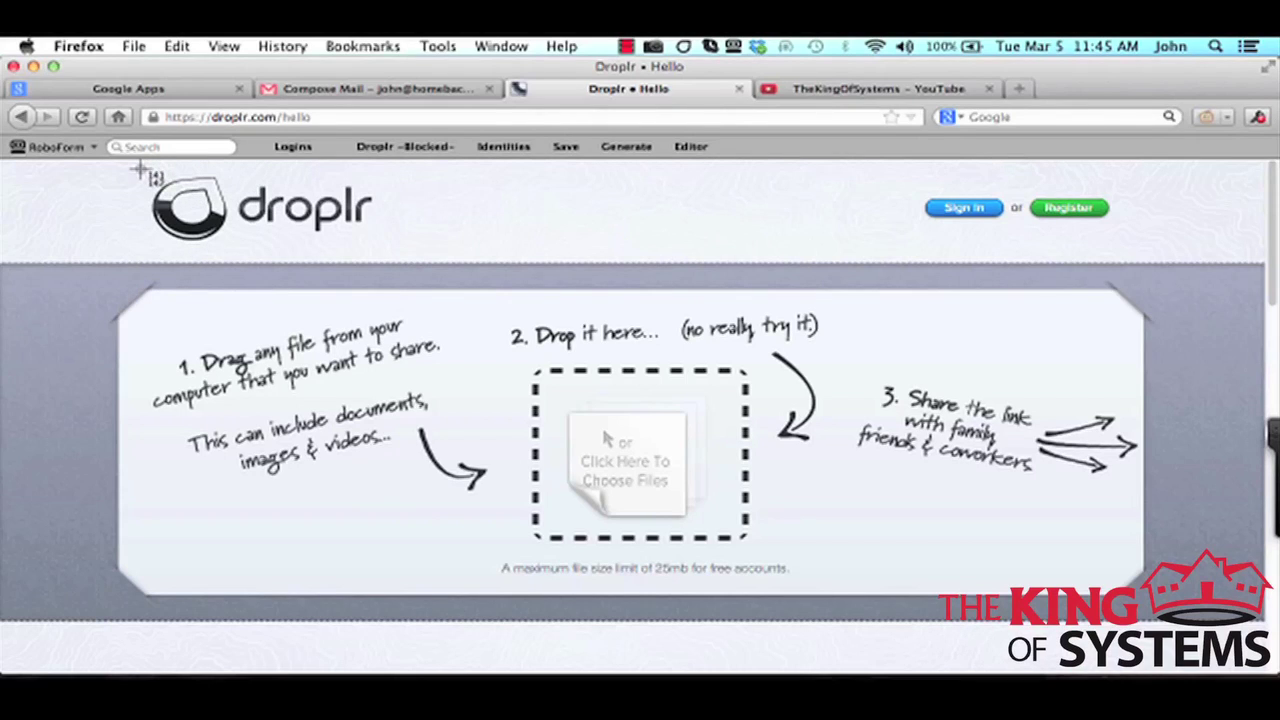
Screenshot the droplr logo region, uploading Screenshot 2013-03-05 at 11.45.12.png to Droplr with its d.pr link copied.
left_click_drag(142, 170, 389, 252)
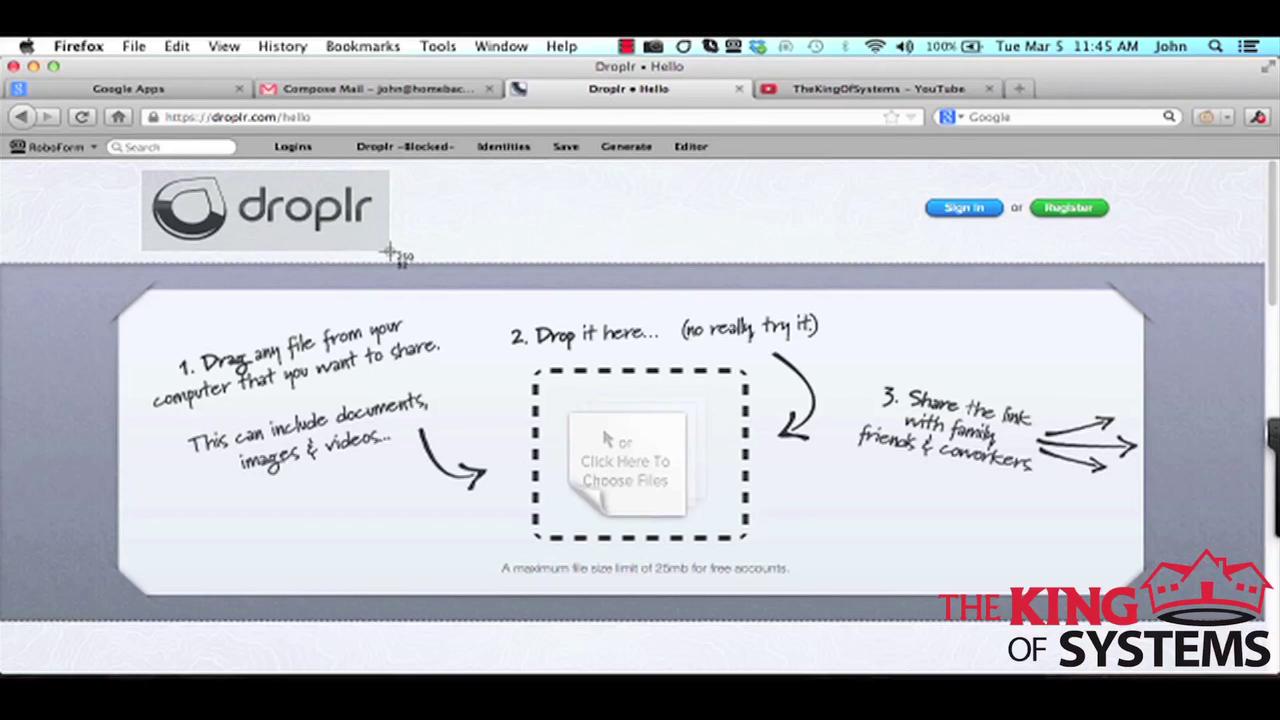
left_click_drag(390, 253, 391, 254)
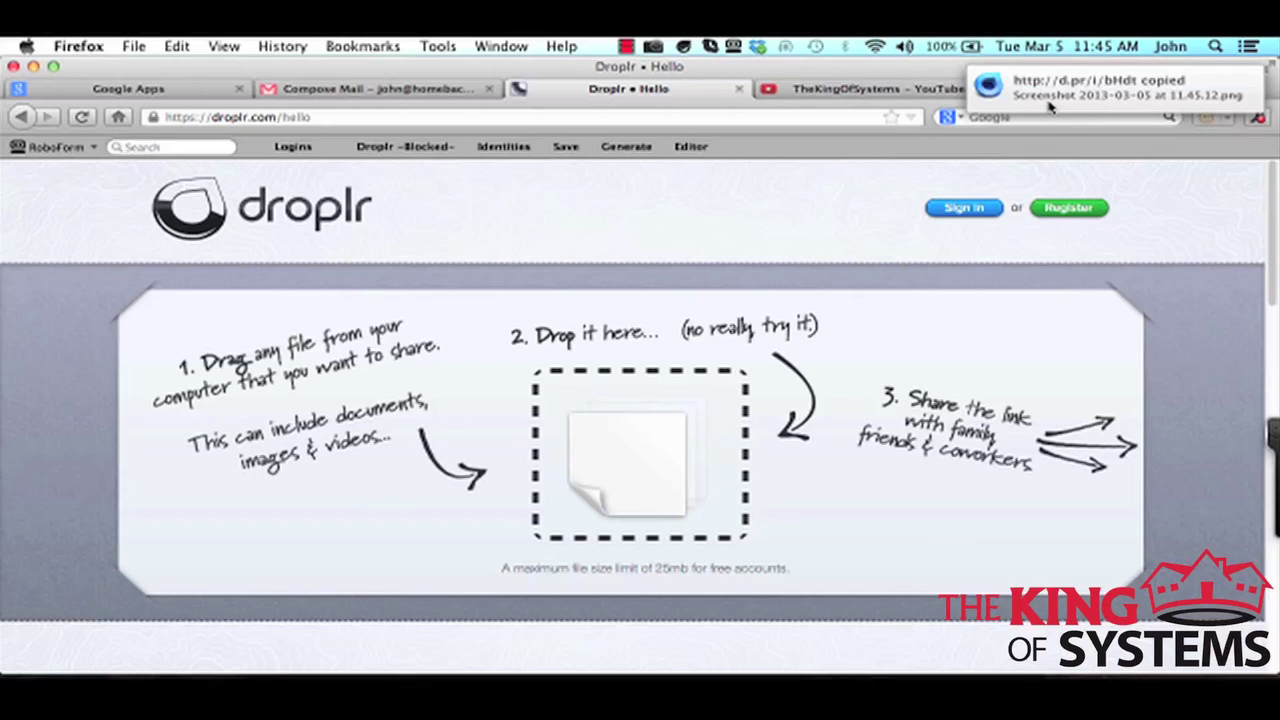
Email the contact with subject 'Check out this link' and the pasted d.pr link in the body.
left_click(405, 146)
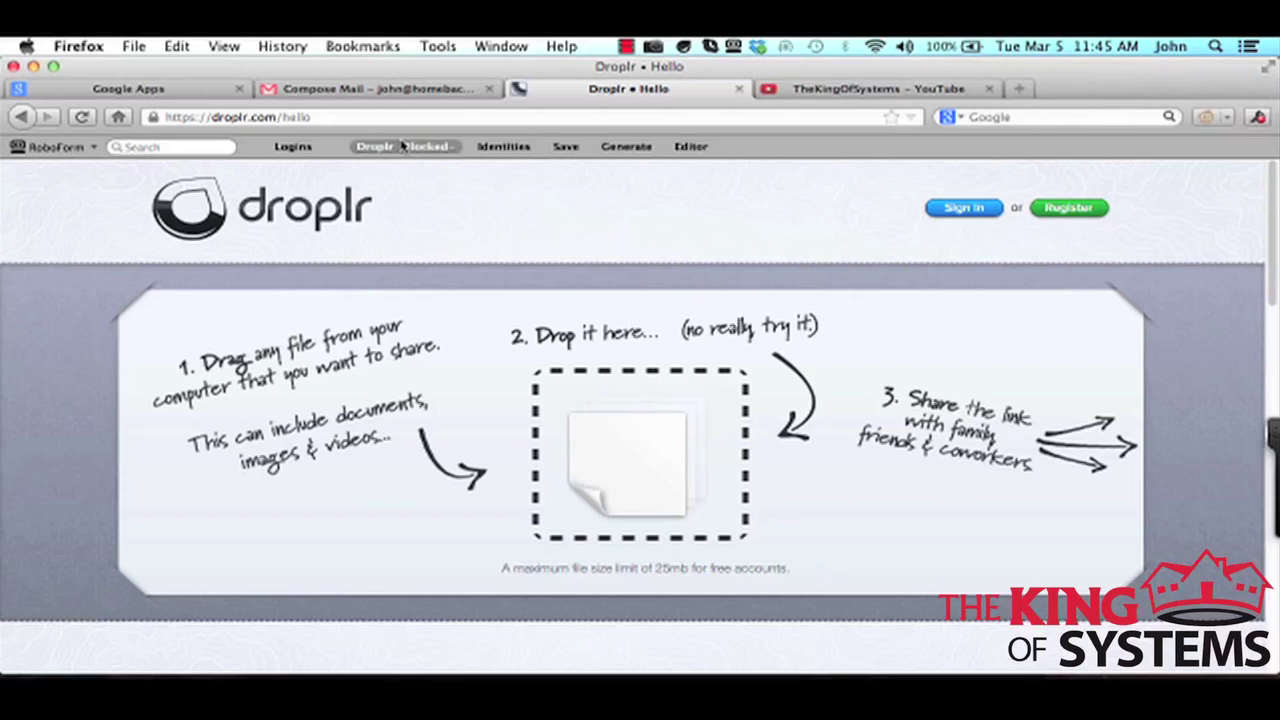
left_click(365, 90)
left_click(356, 317)
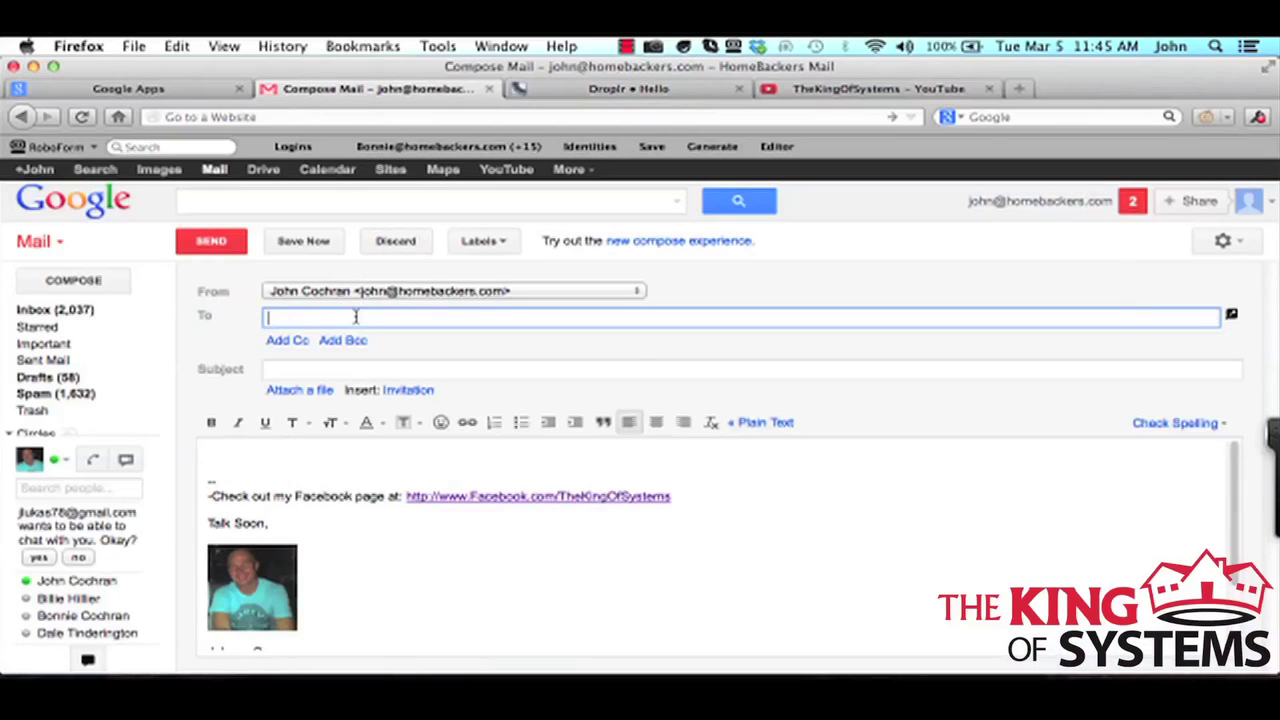
type("shonn")
left_click(414, 345)
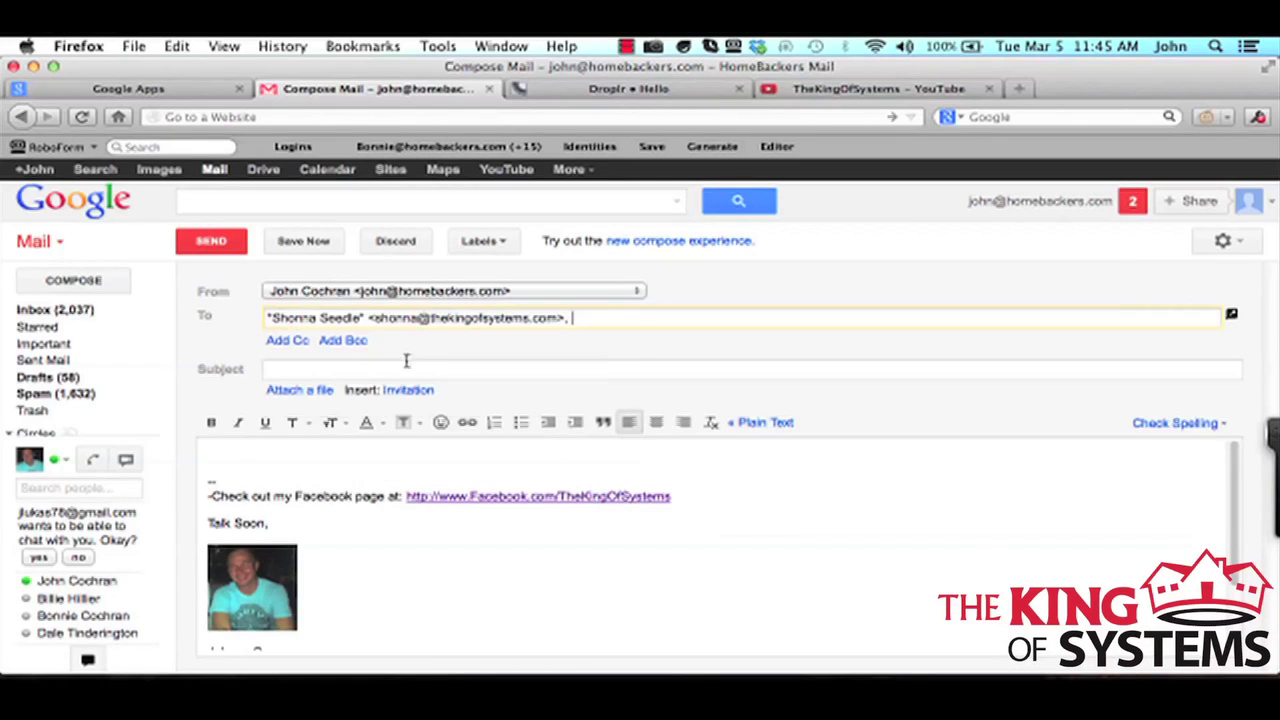
left_click(406, 370)
type("Check ")
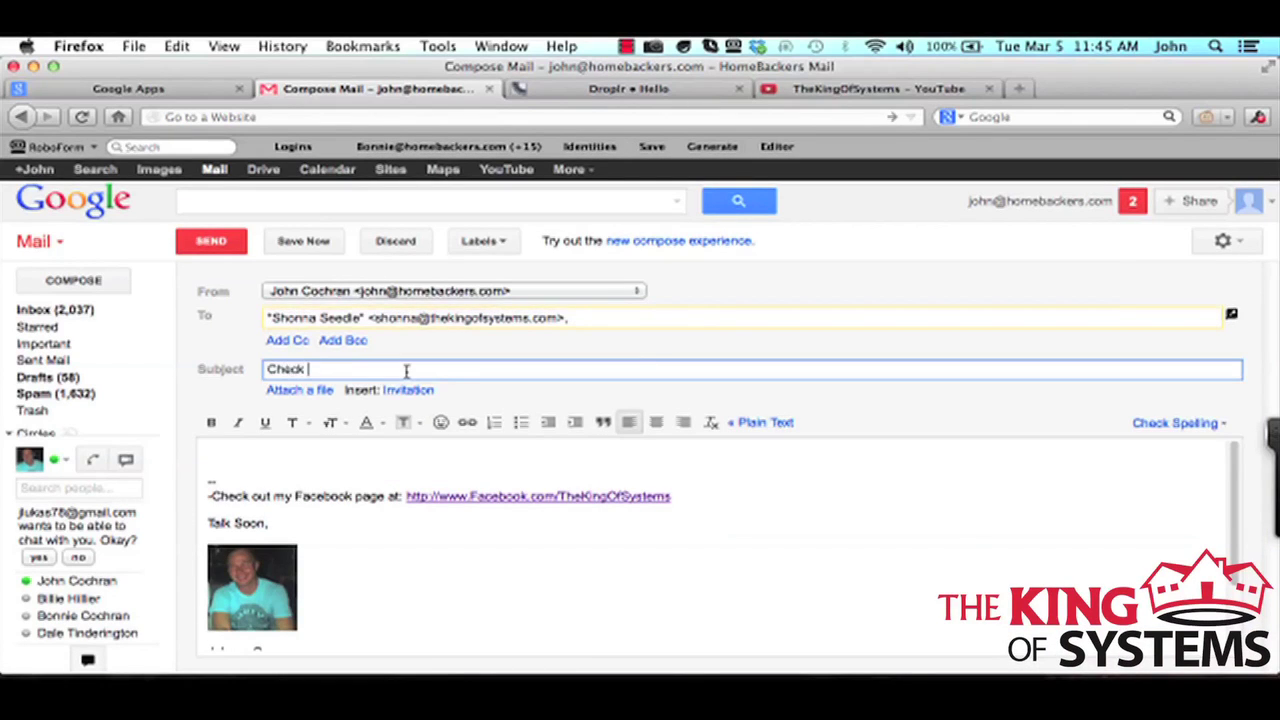
type("out this link")
left_click(378, 456)
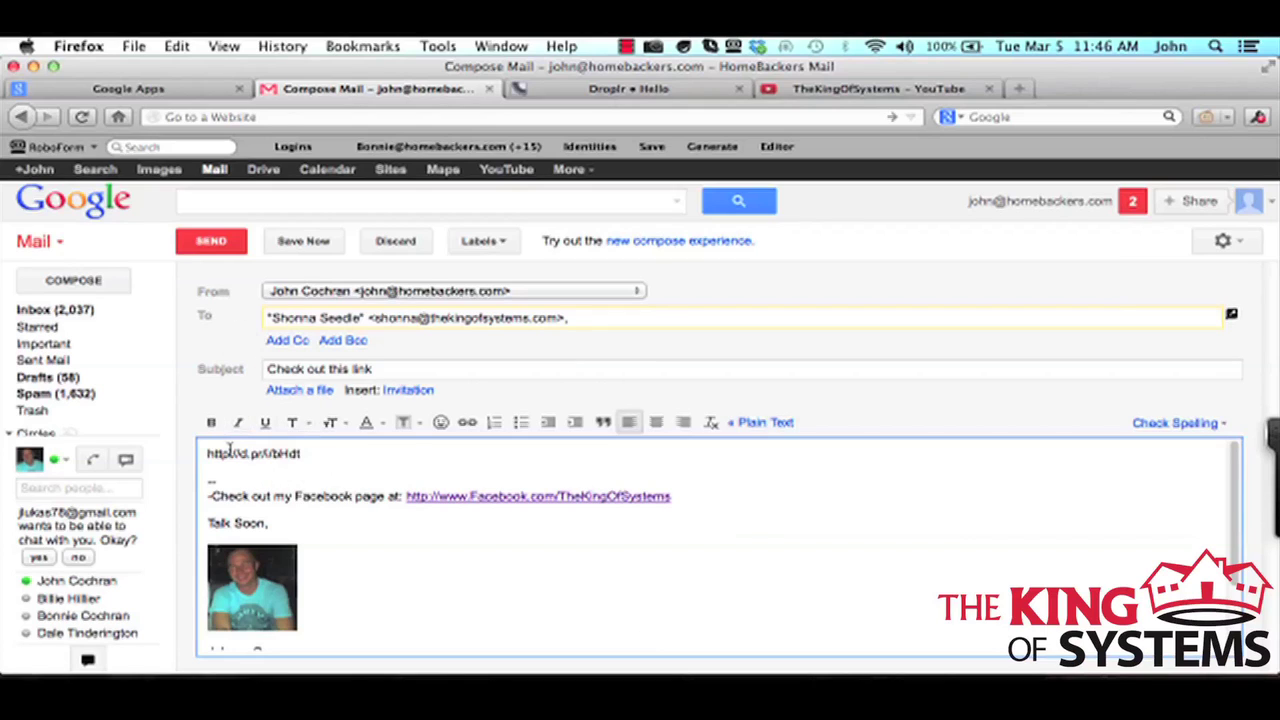
left_click(216, 243)
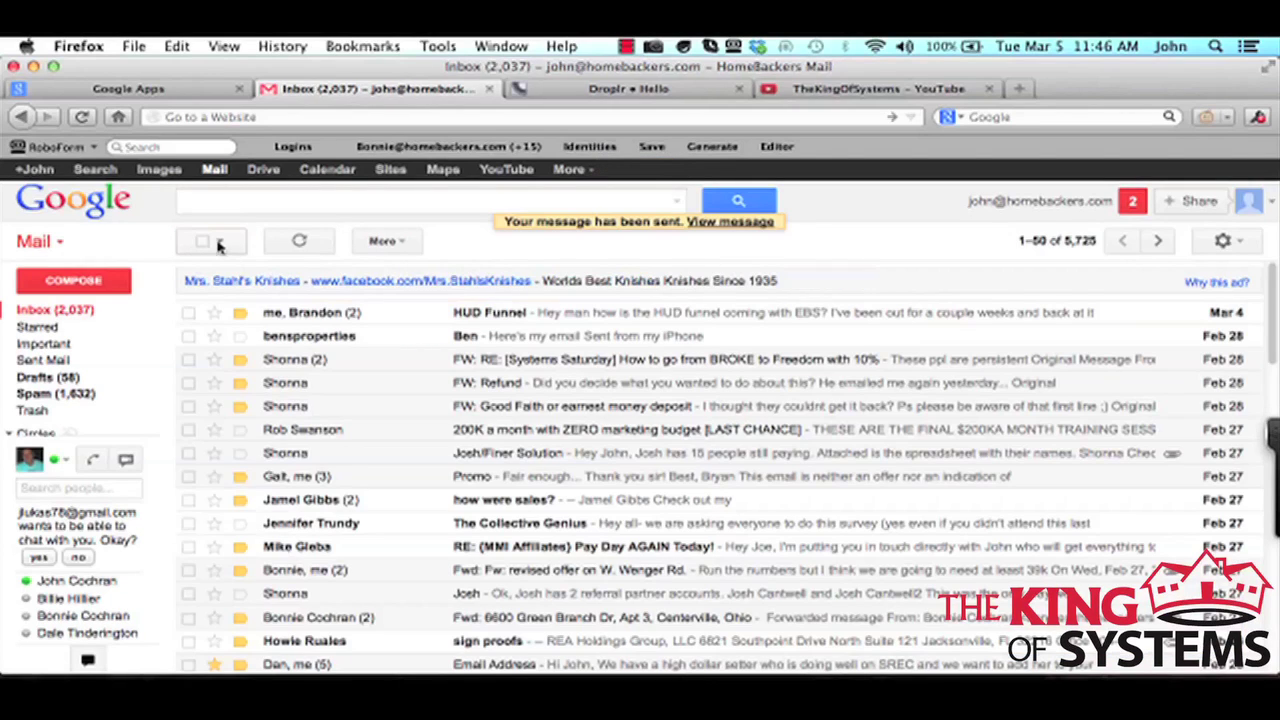
Open the sent 'Check out this link' message and follow its d.pr link to Droplr's share page.
left_click(58, 360)
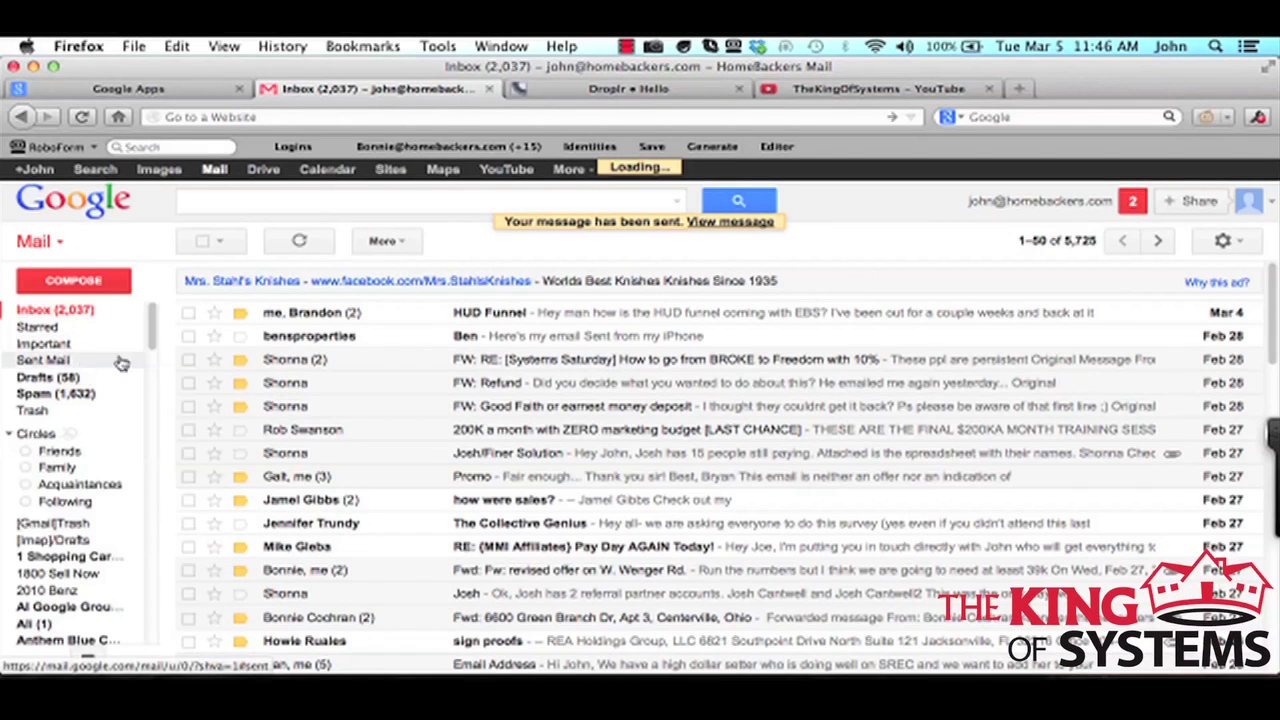
left_click(552, 316)
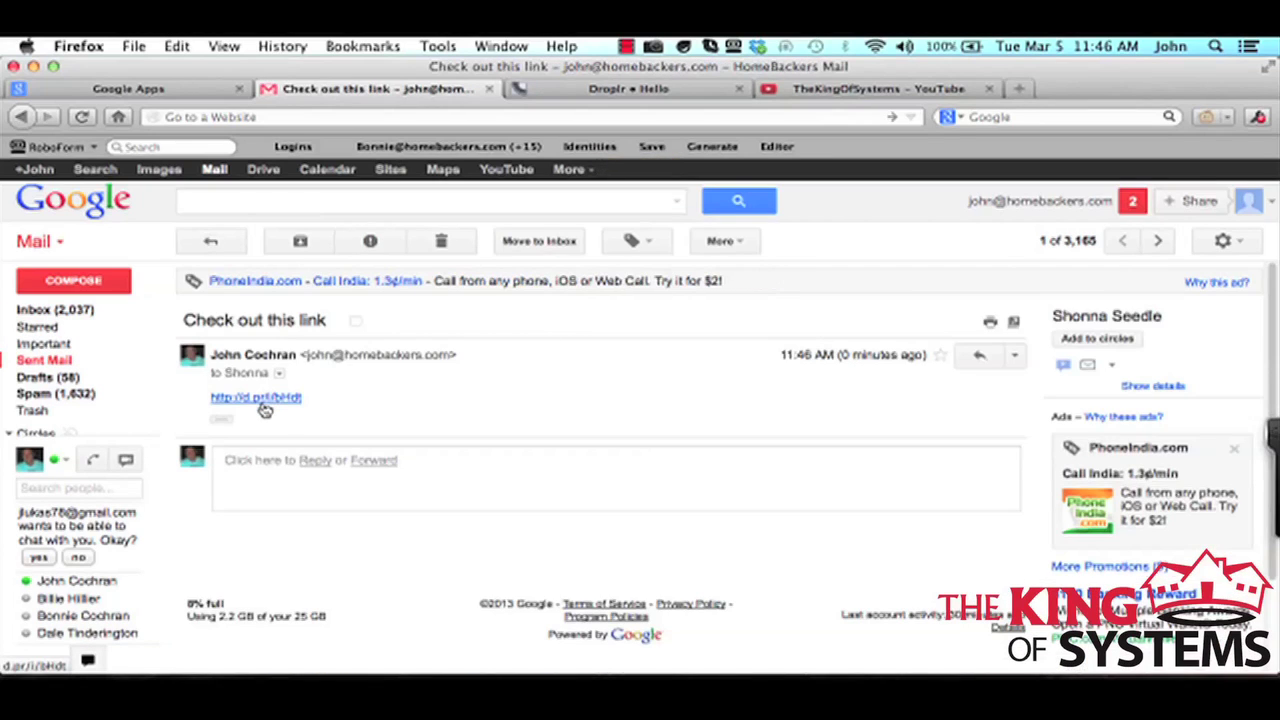
left_click(262, 404)
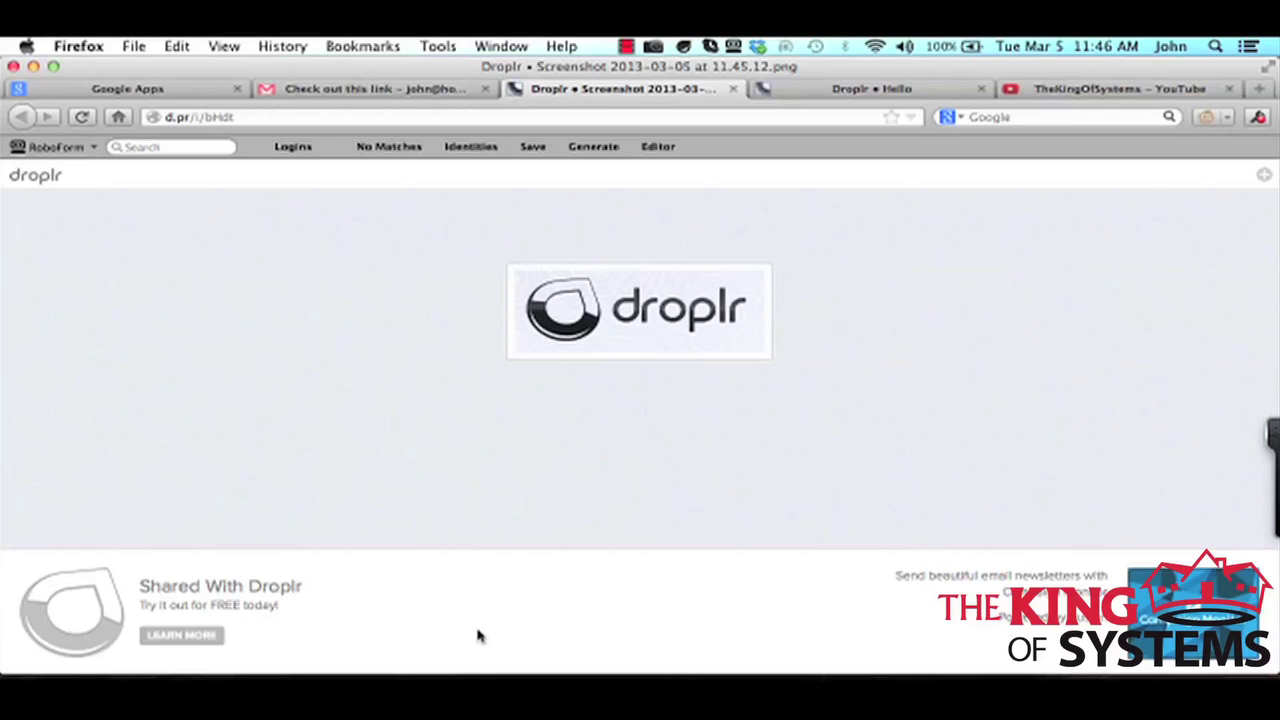
Draft 'Check out this pic' in the Skype chat, then show TheKingOfSystems YouTube channel in Firefox.
left_click(481, 676)
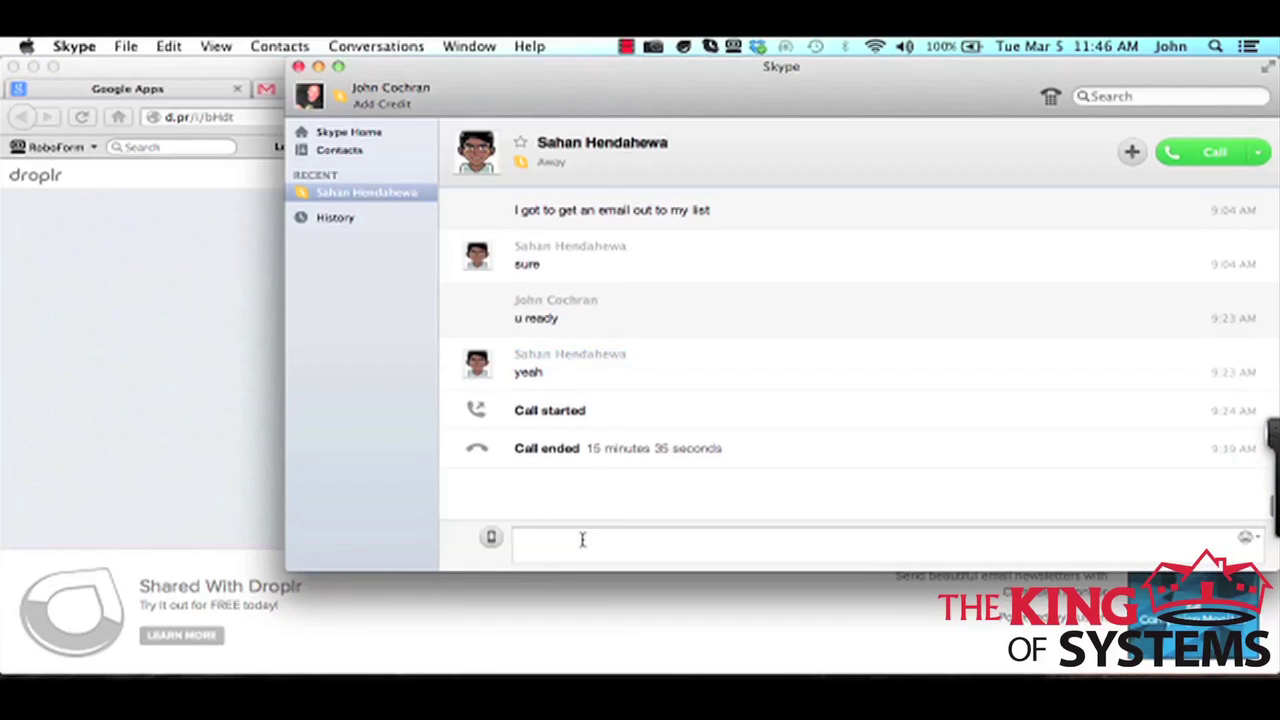
type("Check out this pic")
left_click(682, 648)
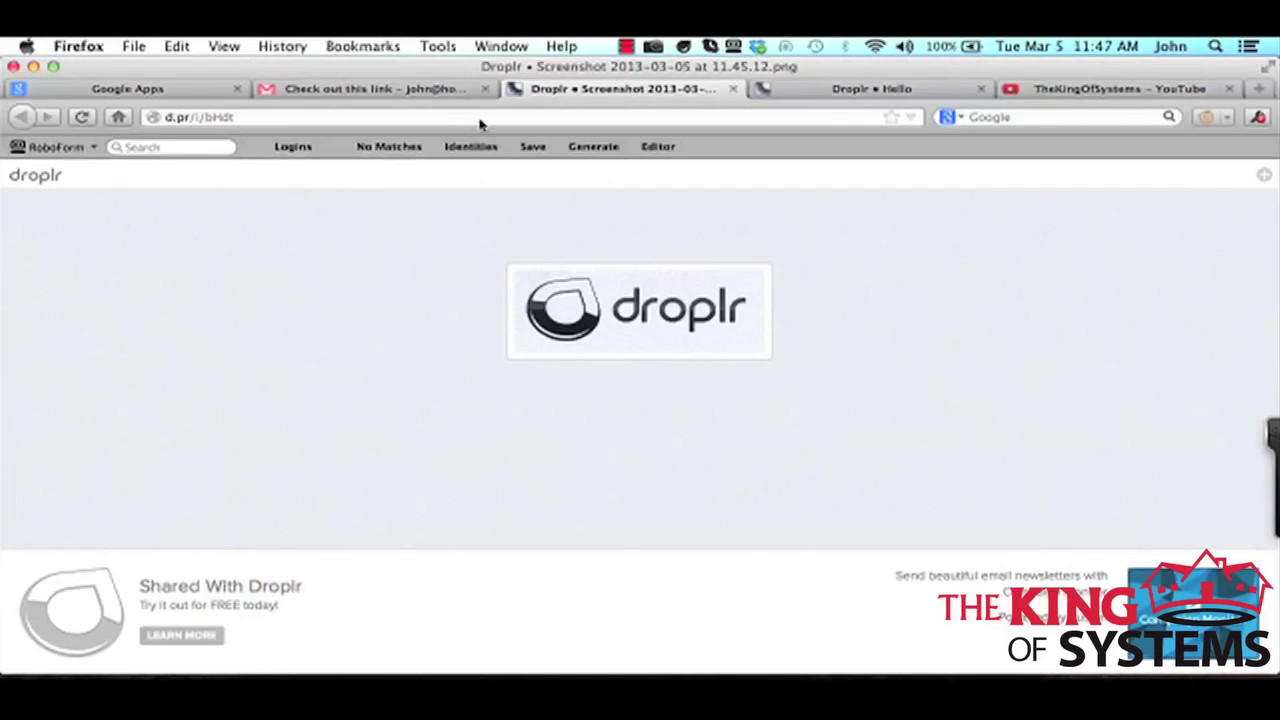
left_click(1128, 89)
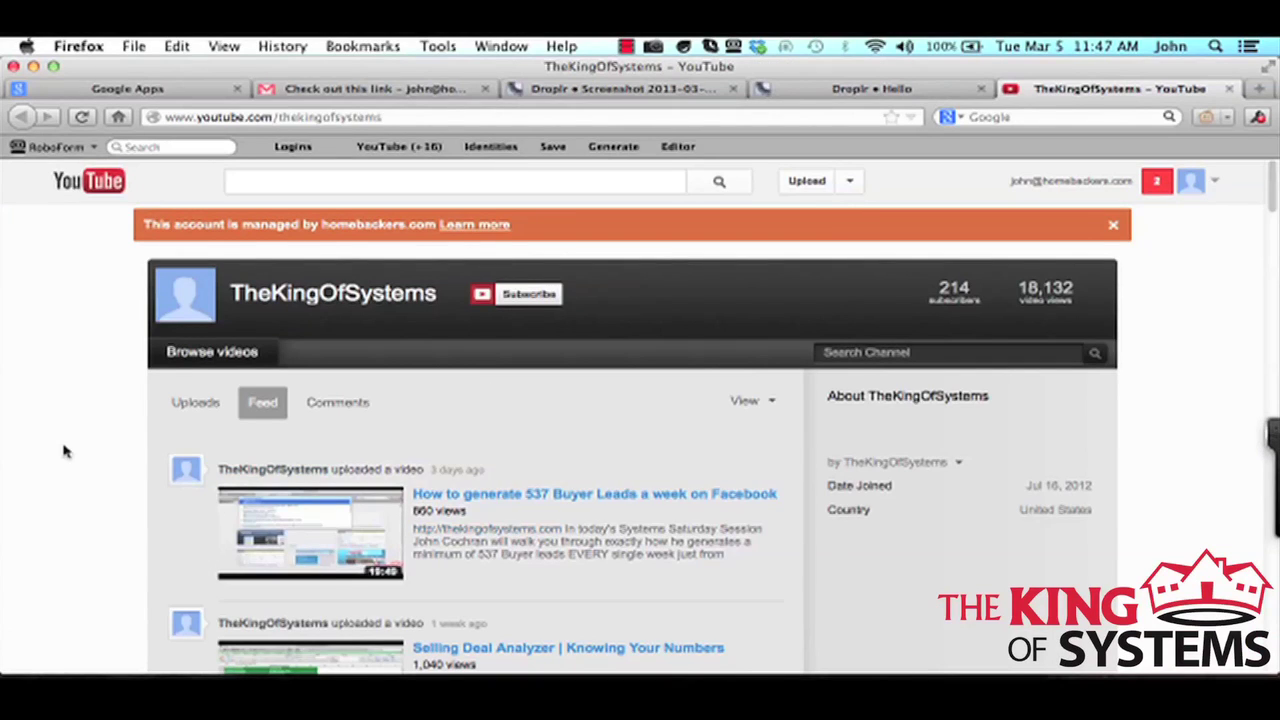
Screenshot the YouTube channel page, uploading Screenshot 2013-03-05 at 11.47.13.png with a new d.pr link.
scroll(80, 446, "down", 1)
scroll(82, 446, "up", 1)
left_click_drag(4, 162, 1276, 674)
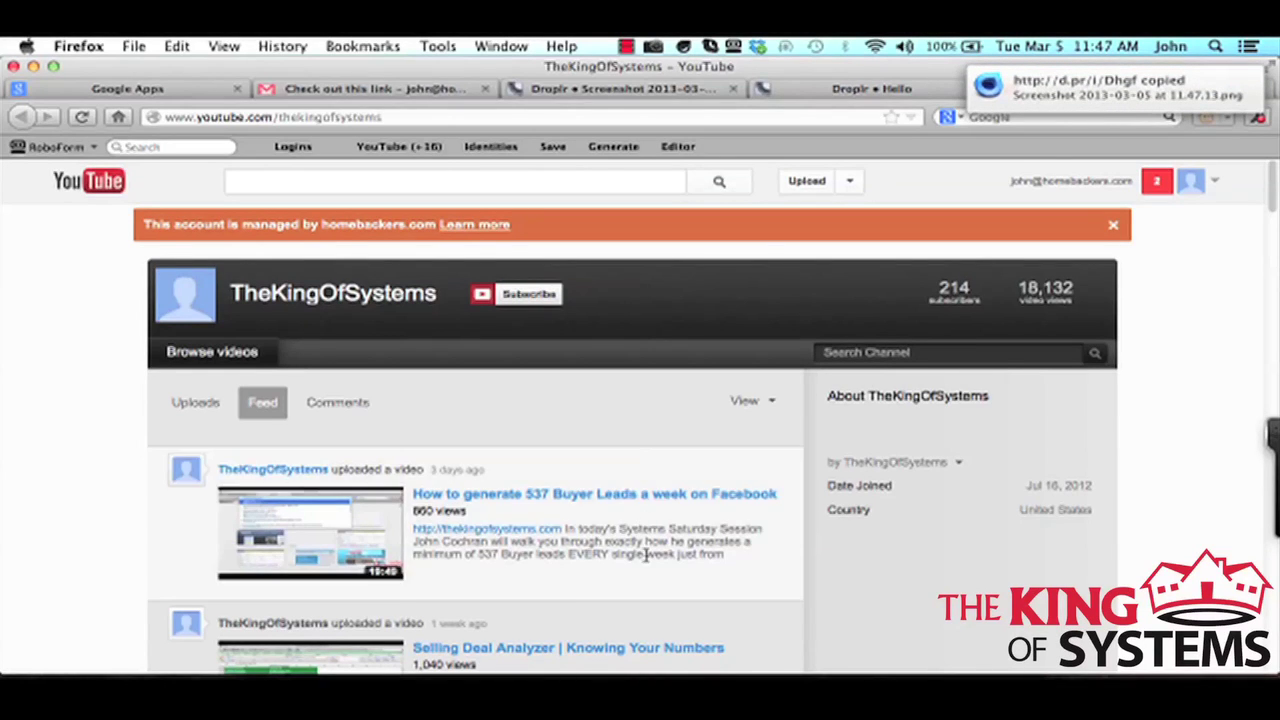
Send 'Check out this pic' with the pasted d.pr link in Skype, then open that link.
key("super+Tab")
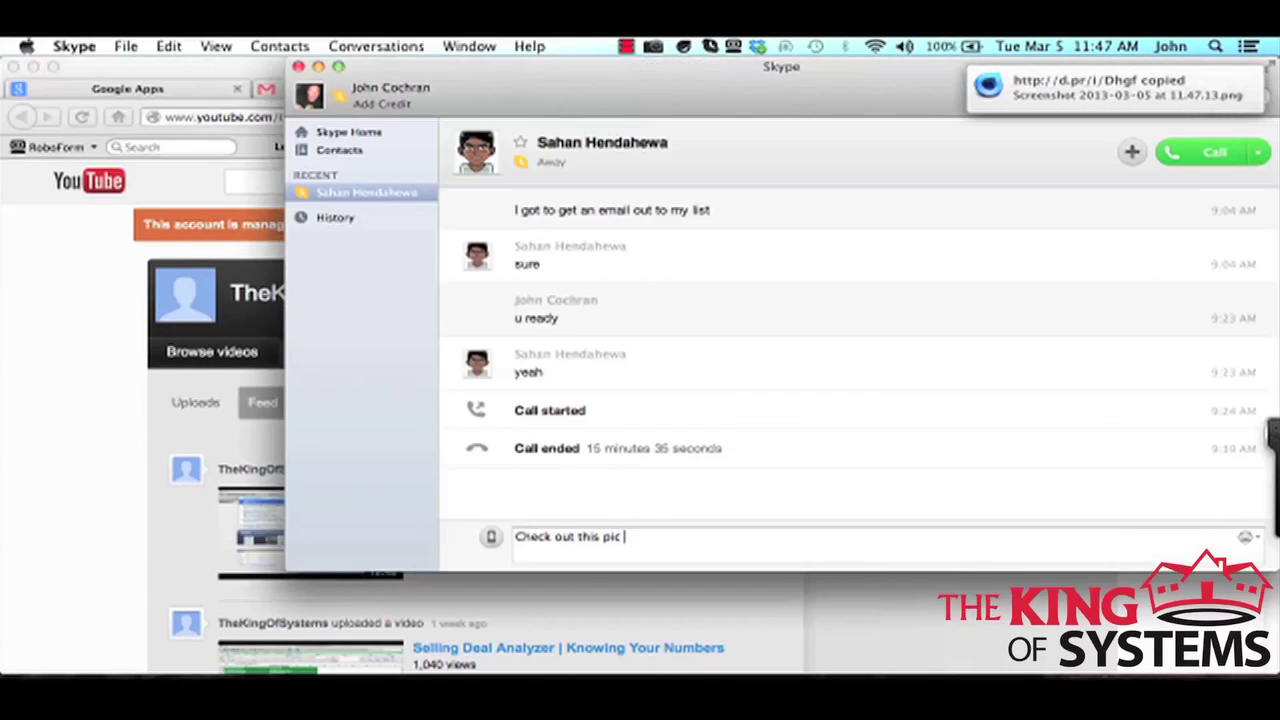
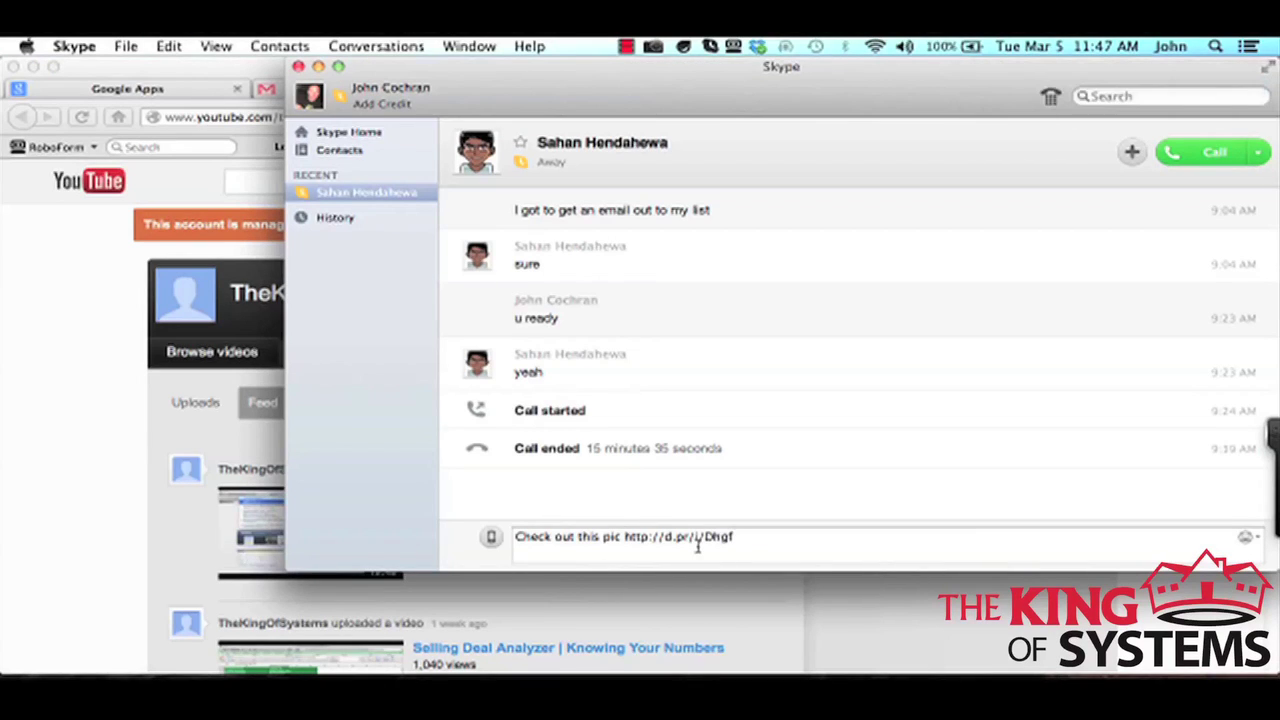
key("Return")
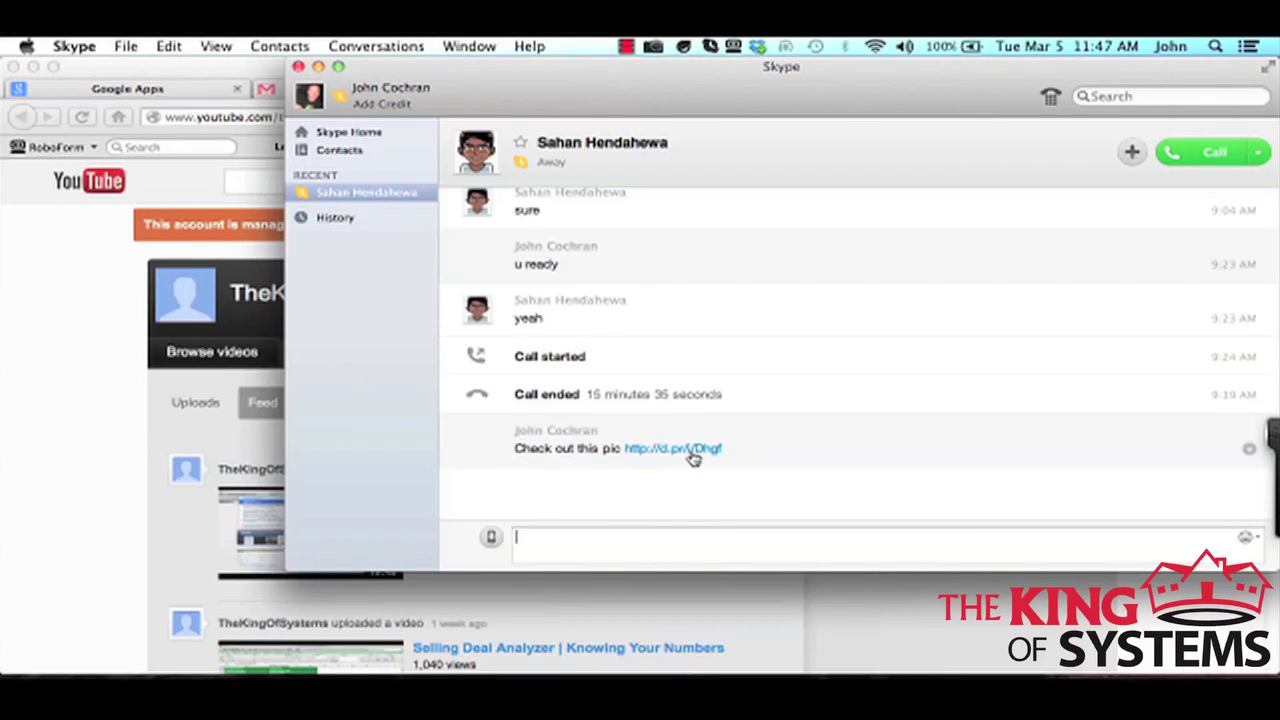
left_click(690, 449)
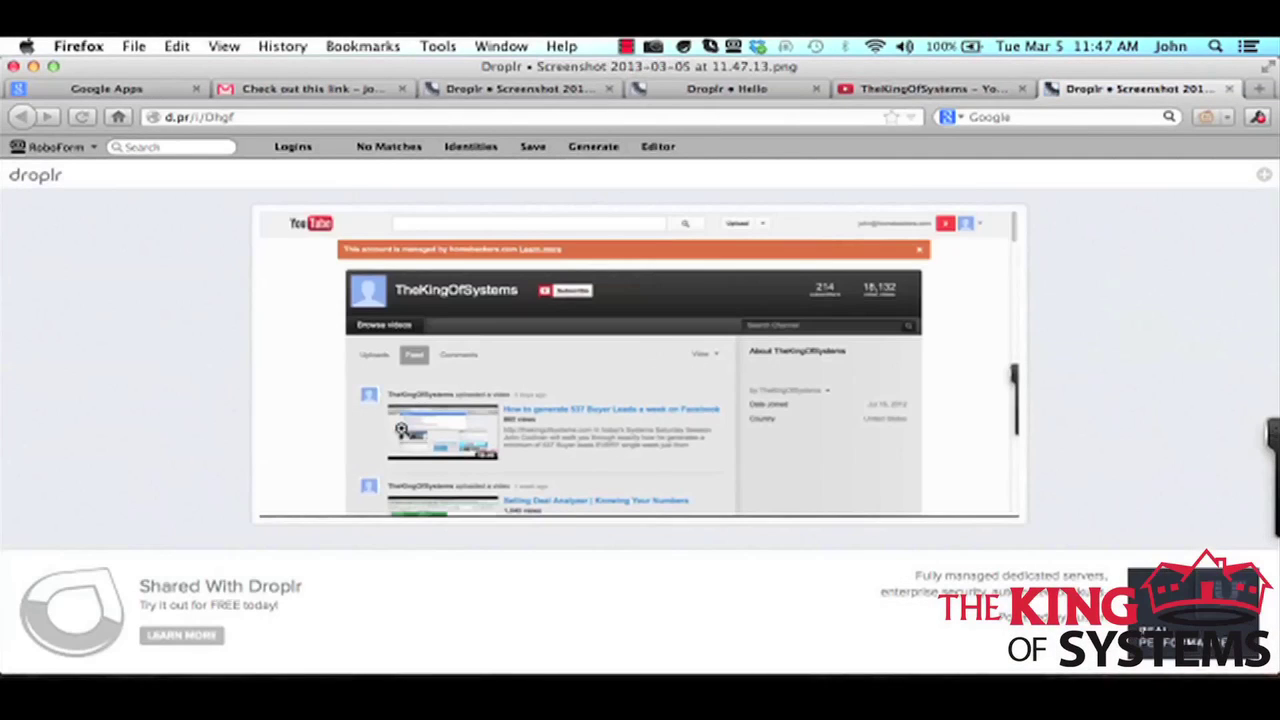
View the shared channel screenshot at full size, scroll through it, then close its tab.
left_click(638, 393)
scroll(638, 393, "down", 3)
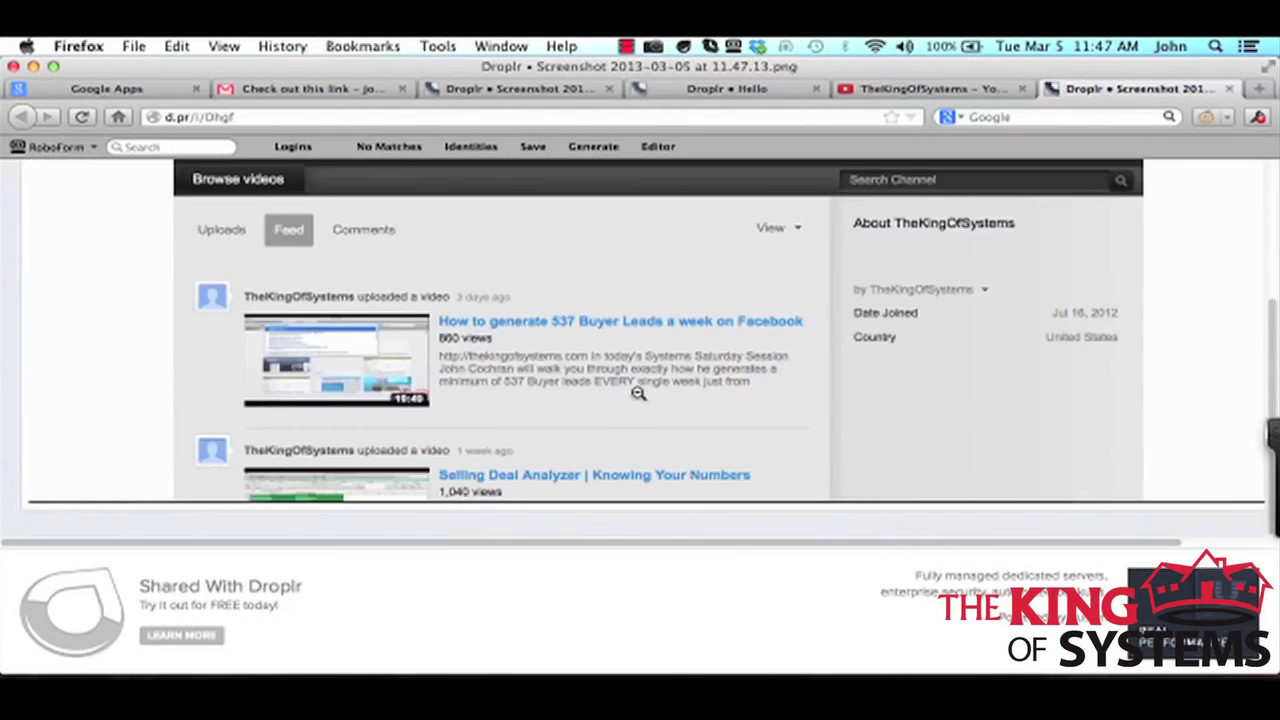
scroll(638, 393, "up", 3)
scroll(638, 393, "down", 3)
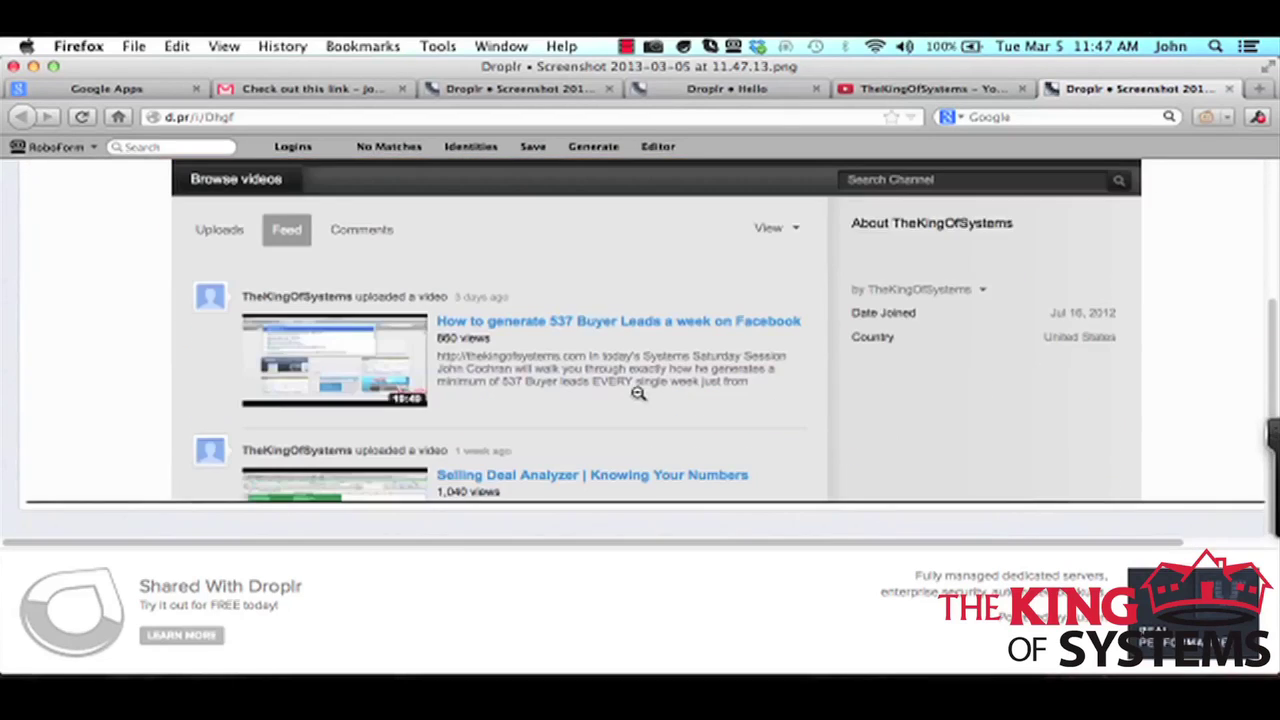
scroll(638, 393, "up", 3)
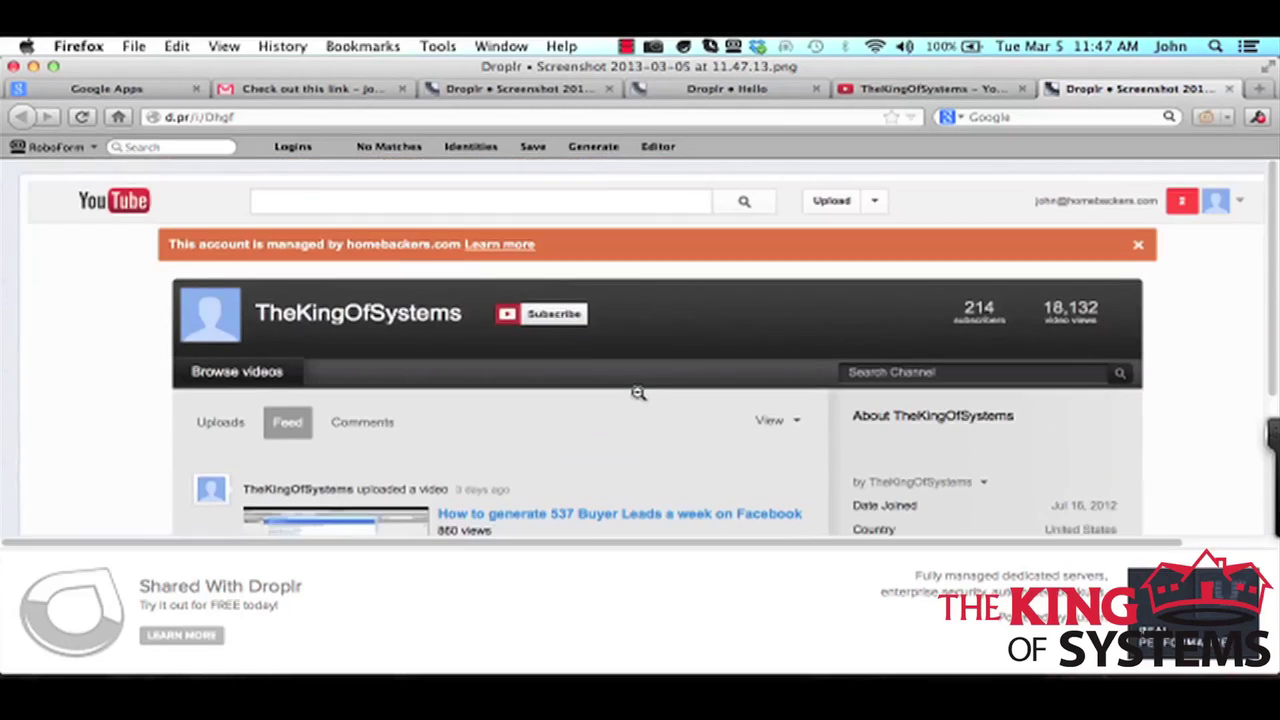
left_click(1229, 89)
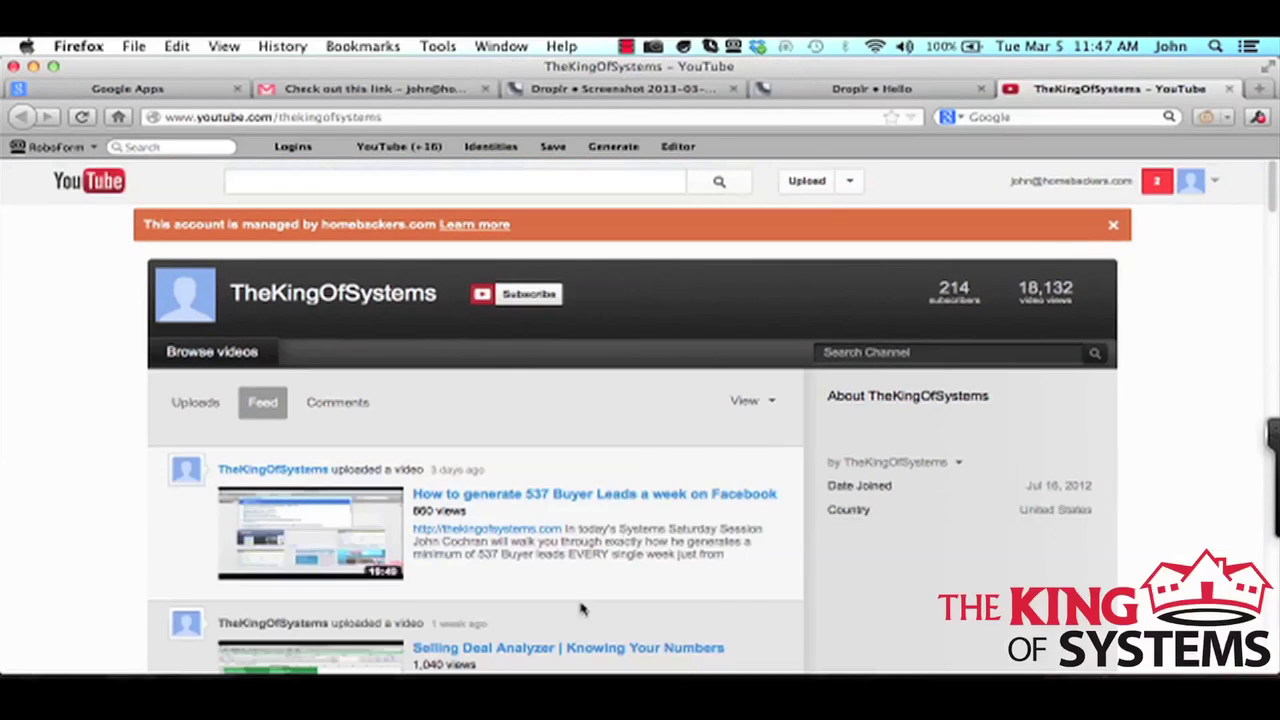
Send 'that was a test' in Skype, then return to Firefox on Droplr's hello page.
key("super+Tab")
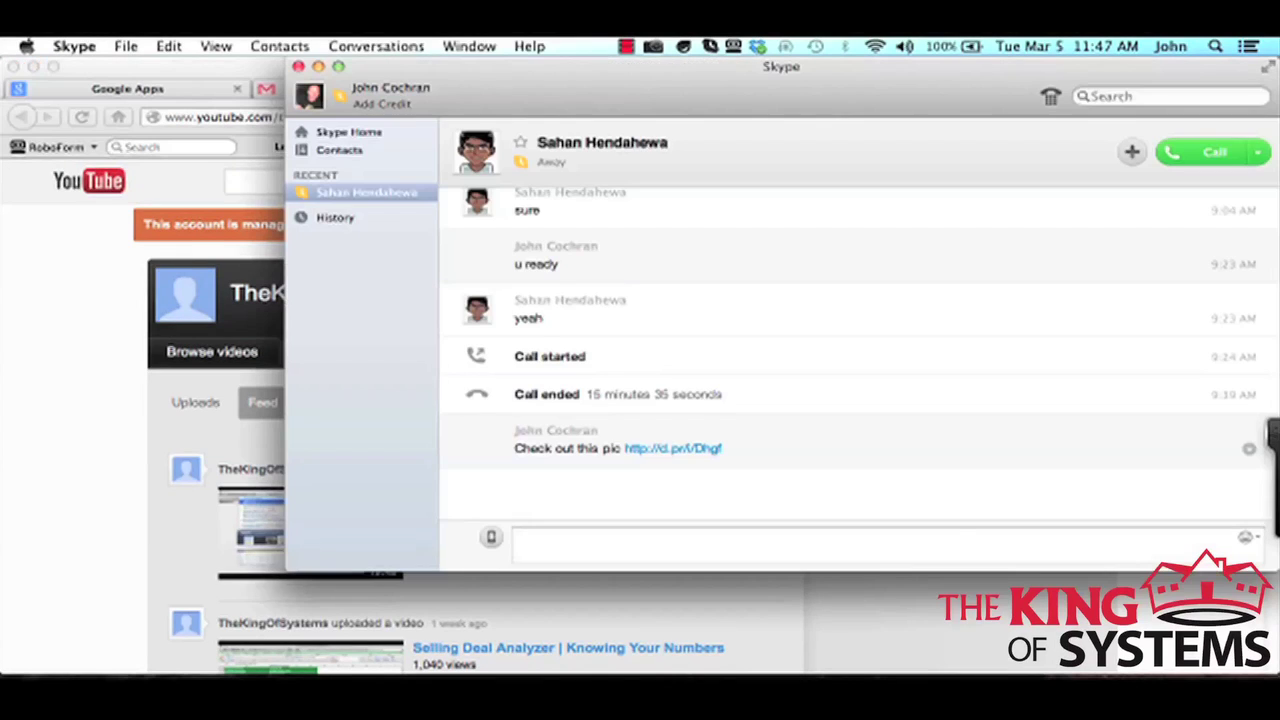
type("that was a test")
key("Return")
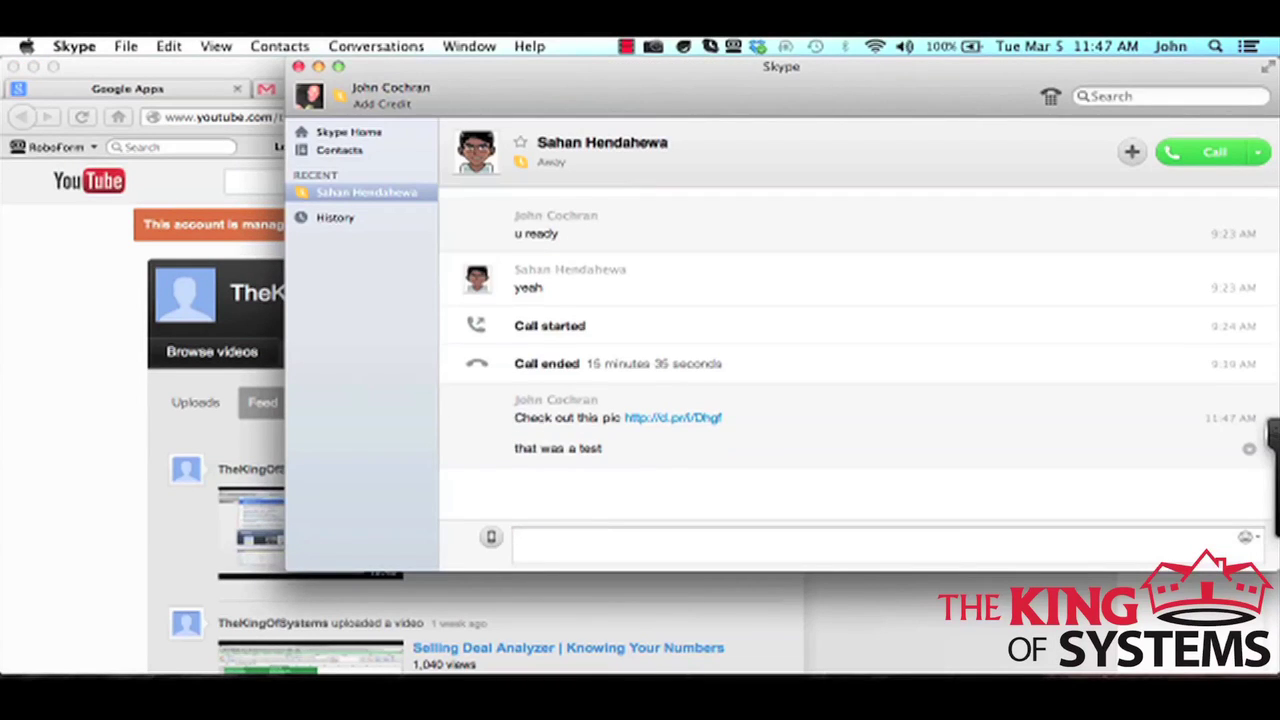
key("super+Tab")
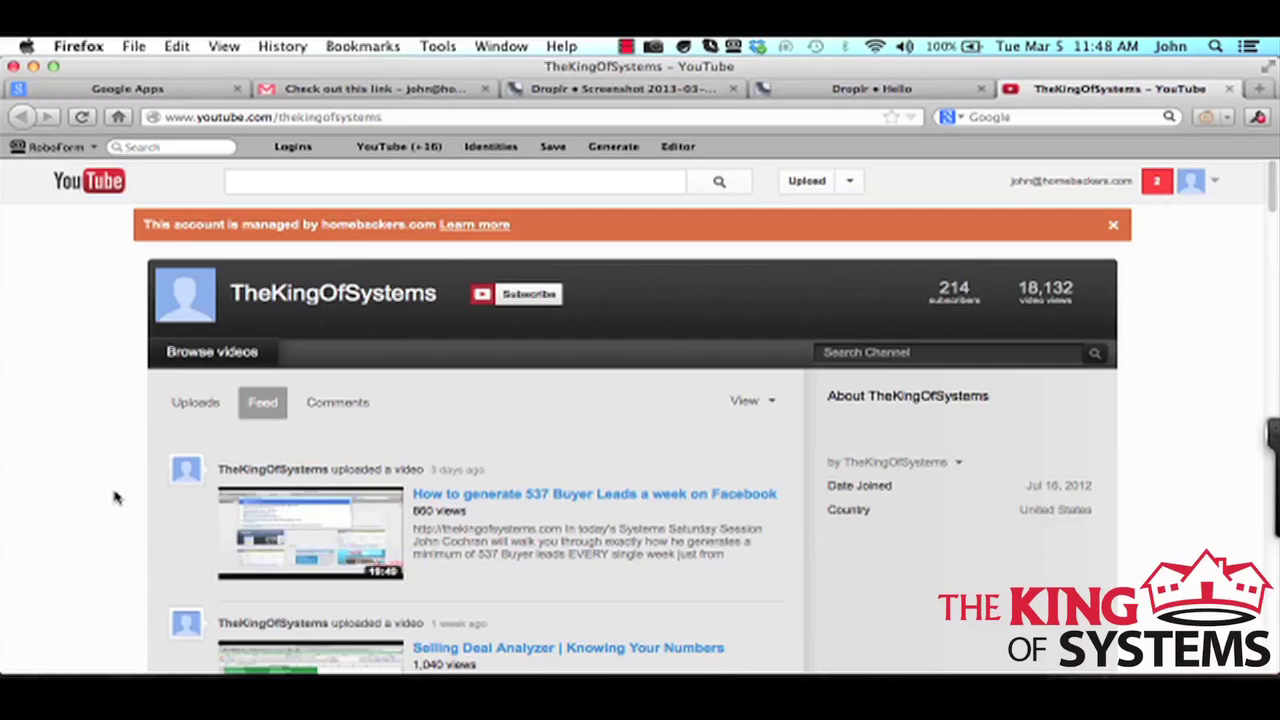
left_click(893, 93)
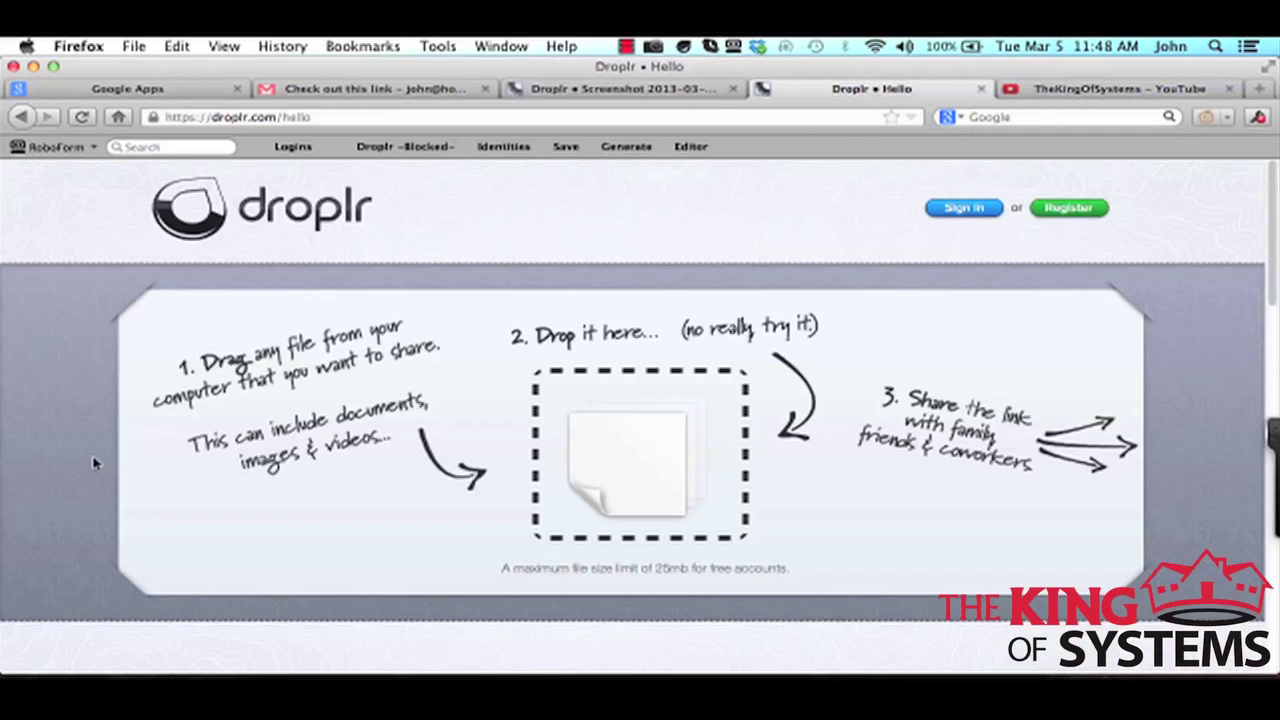